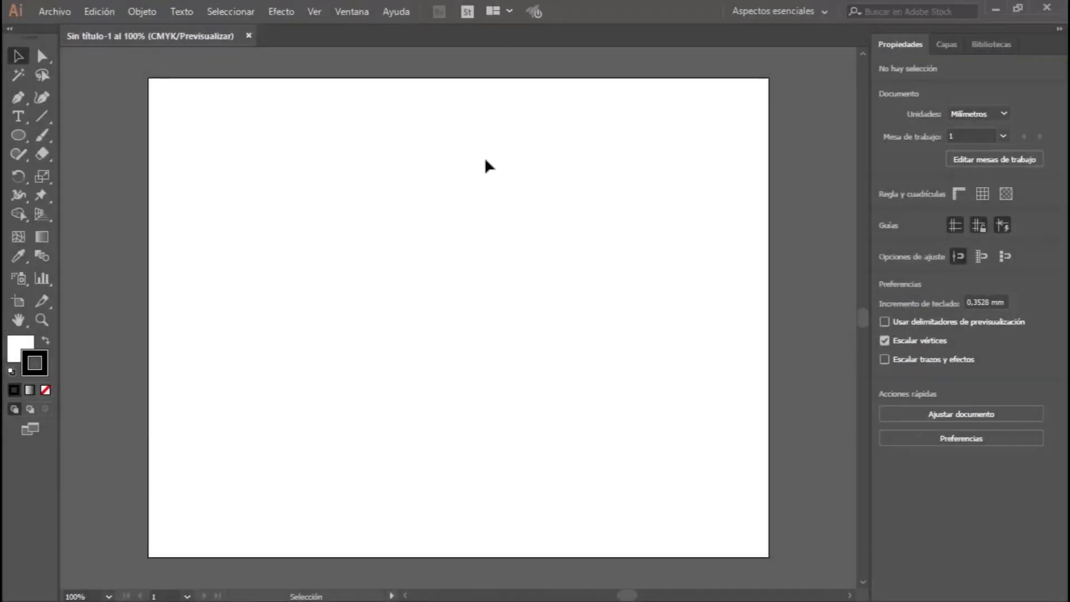
Step: Place the Colosseum photo with Archivo > Colocar, sized across the artboard, and select it
click(53, 14)
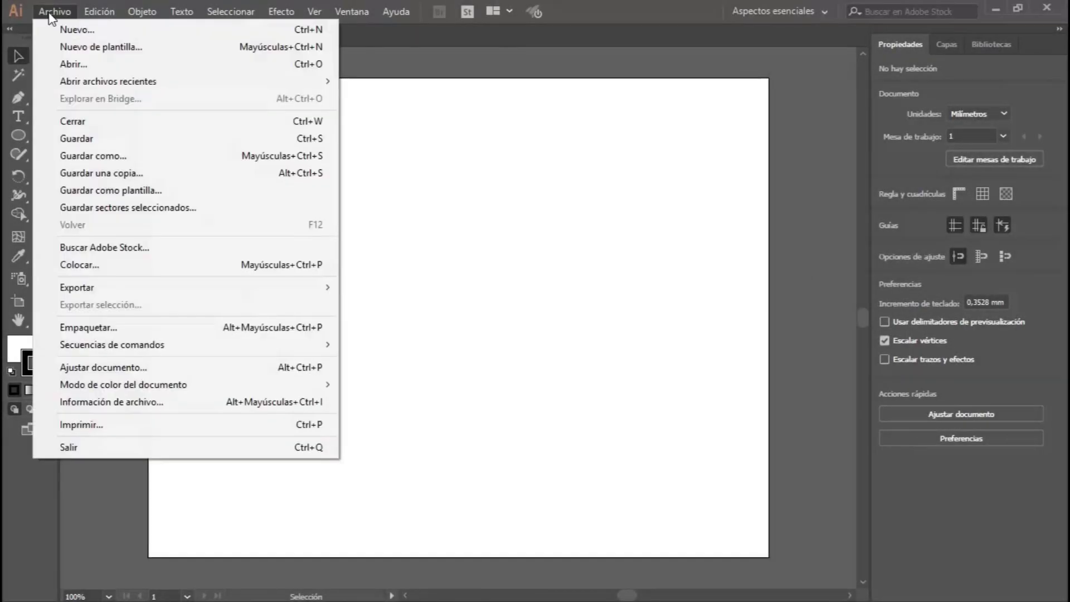
click(111, 266)
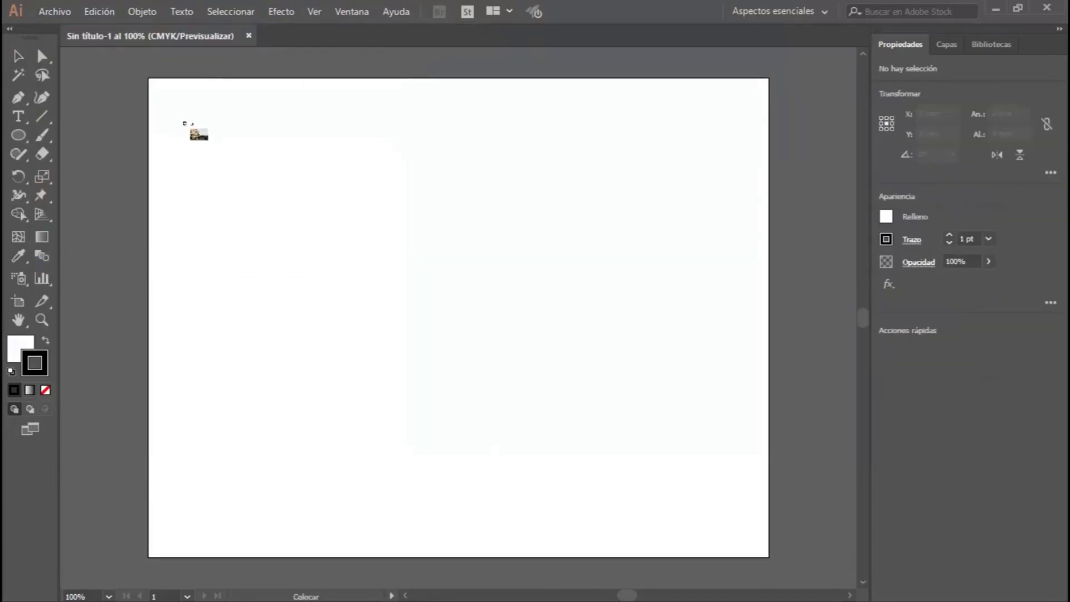
click(184, 123)
mouse_move(186, 119)
mouse_down()
mouse_move(167, 96)
mouse_move(253, 142)
mouse_move(749, 501)
mouse_up()
click(792, 278)
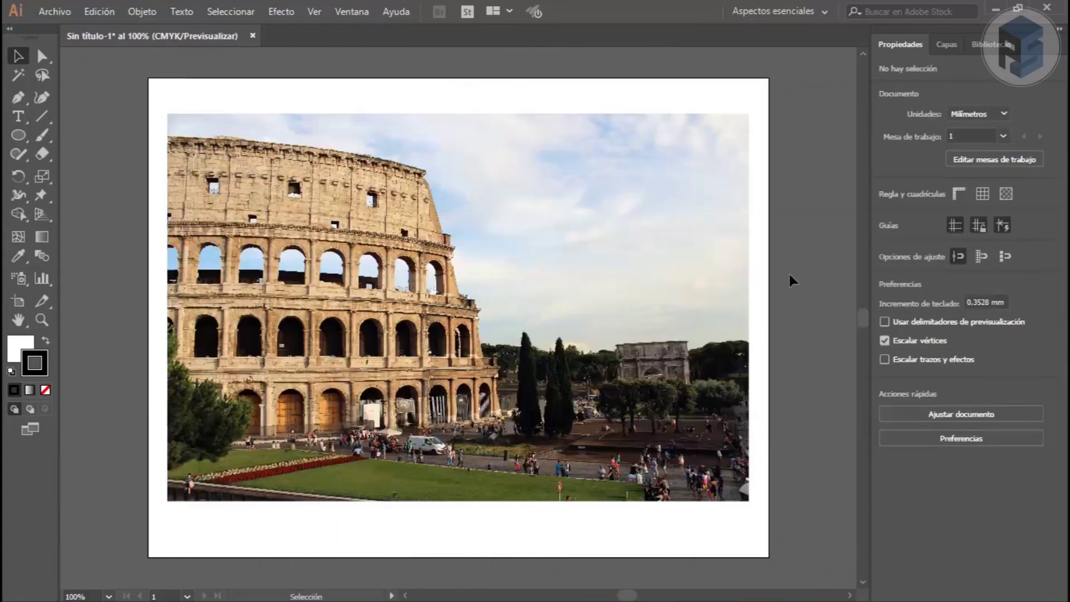
click(571, 252)
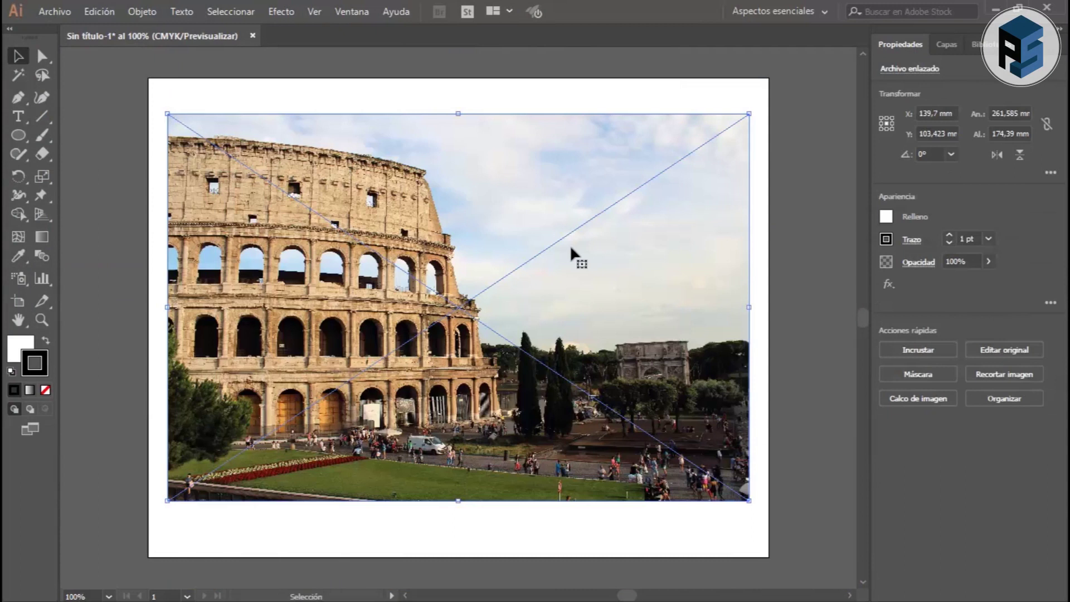
Step: Trace the photo with the 'Logotipo en blanco y negro' preset and expand it into paths
click(931, 398)
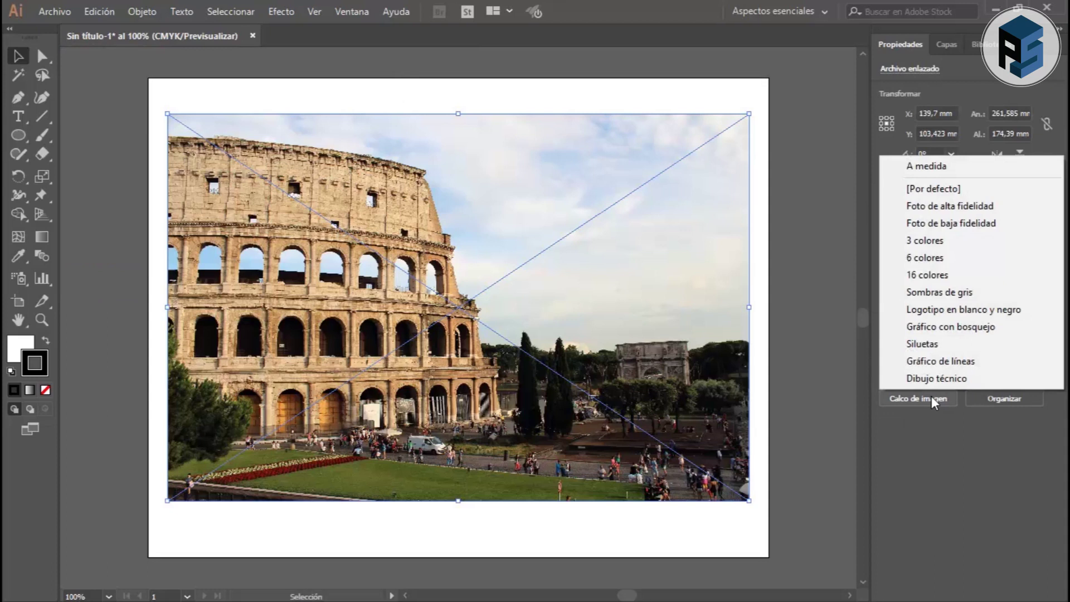
click(941, 311)
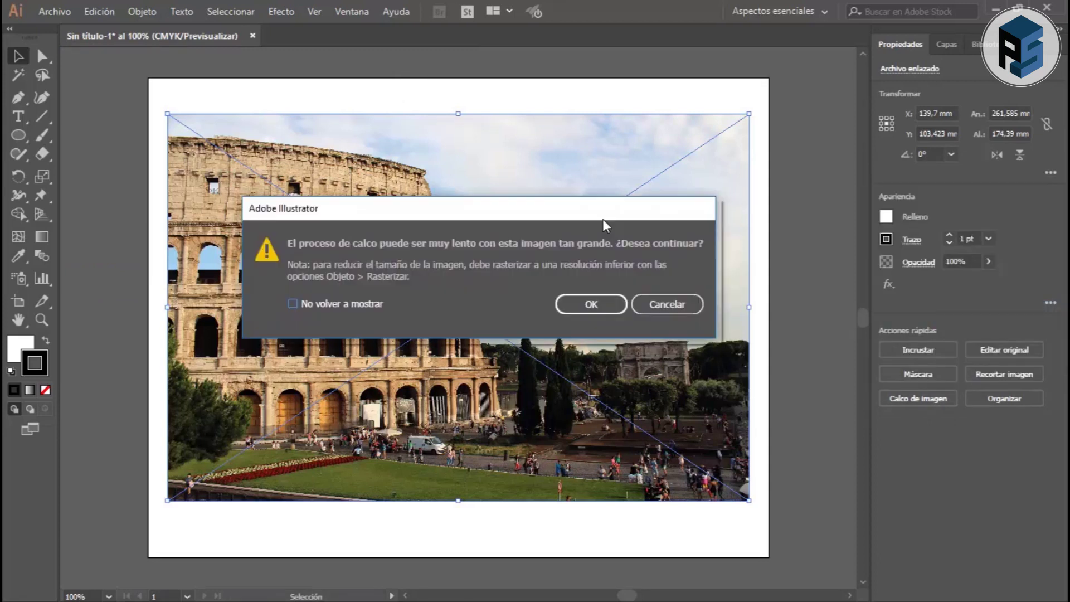
click(599, 306)
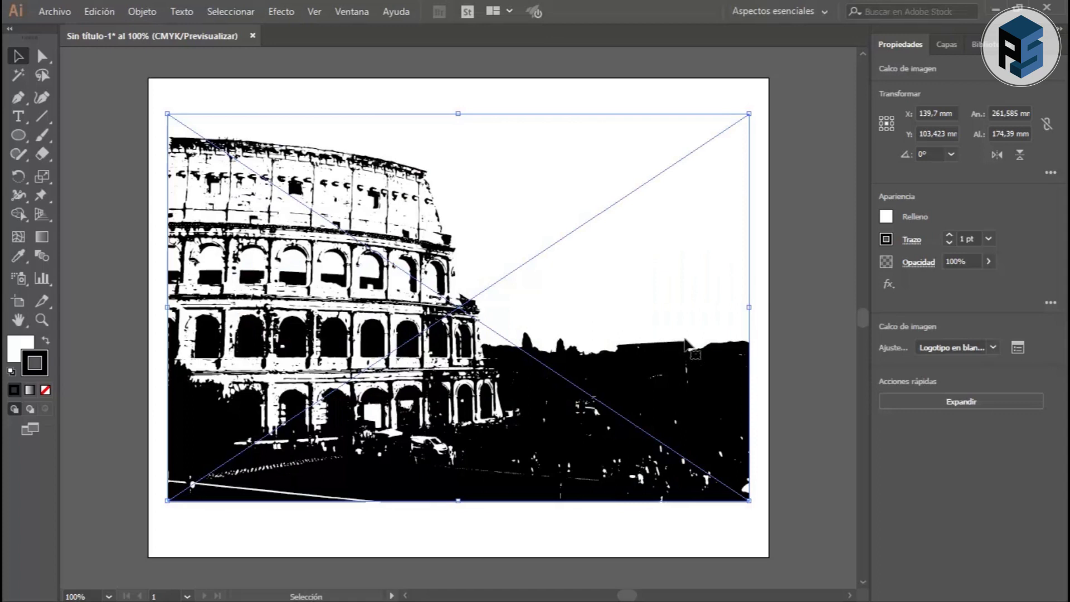
click(918, 406)
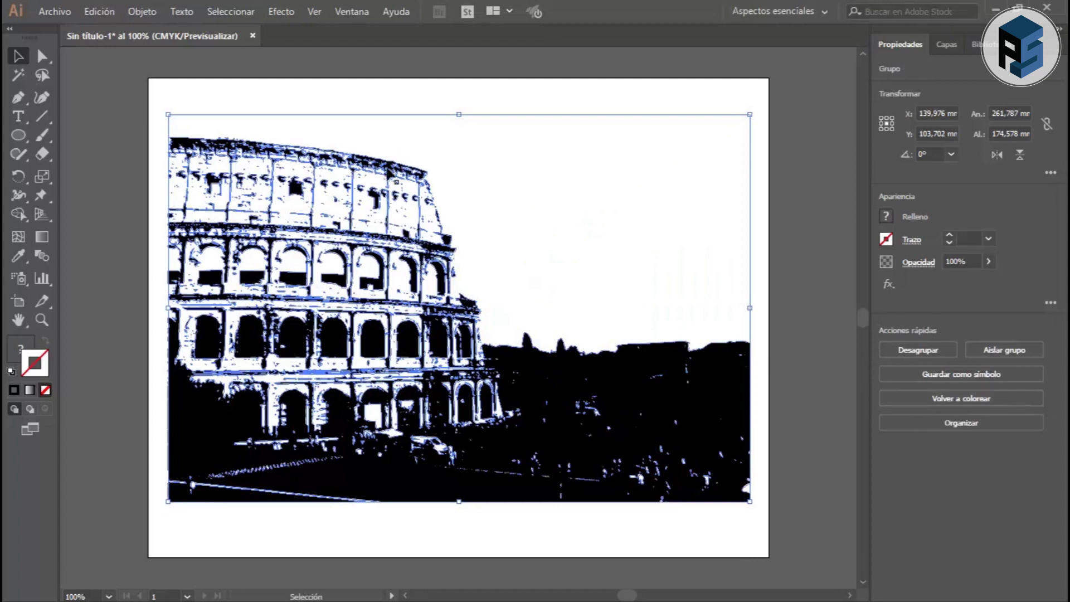
Step: Erase the stray right-side outline and the right part of the black foreground
click(41, 155)
mouse_move(736, 116)
mouse_down()
mouse_move(752, 349)
mouse_move(554, 353)
mouse_move(709, 370)
mouse_move(597, 382)
mouse_move(733, 434)
mouse_move(668, 494)
mouse_move(635, 485)
mouse_move(733, 401)
mouse_move(638, 461)
mouse_move(721, 429)
mouse_move(669, 425)
mouse_move(649, 435)
mouse_move(557, 389)
mouse_move(506, 339)
mouse_move(736, 330)
mouse_move(748, 178)
mouse_move(535, 112)
mouse_move(151, 105)
mouse_move(166, 118)
mouse_move(248, 105)
mouse_up()
drag(675, 477, 686, 471)
mouse_move(510, 357)
mouse_down()
mouse_move(625, 423)
mouse_move(604, 425)
mouse_move(566, 473)
mouse_move(562, 421)
mouse_up()
key(ctrl+z)
mouse_move(506, 365)
mouse_down()
mouse_move(602, 455)
mouse_move(588, 401)
mouse_move(580, 502)
mouse_move(554, 507)
mouse_move(547, 387)
mouse_move(196, 497)
mouse_move(383, 500)
mouse_move(158, 375)
mouse_up()
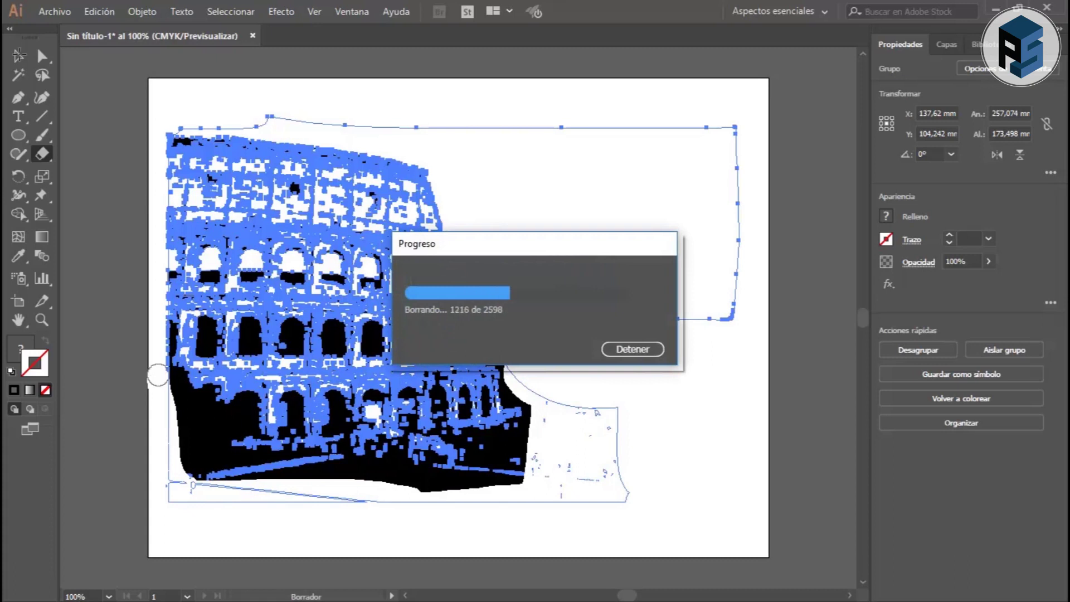
click(18, 57)
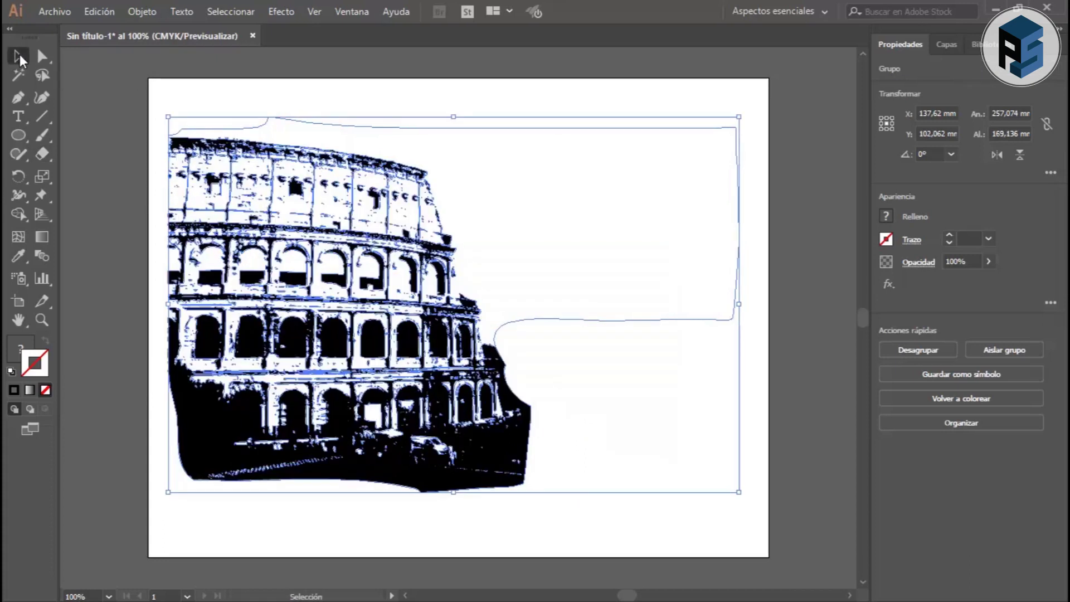
click(42, 56)
Step: Select the leftover sky outline path with Direct Selection and remove it
click(736, 128)
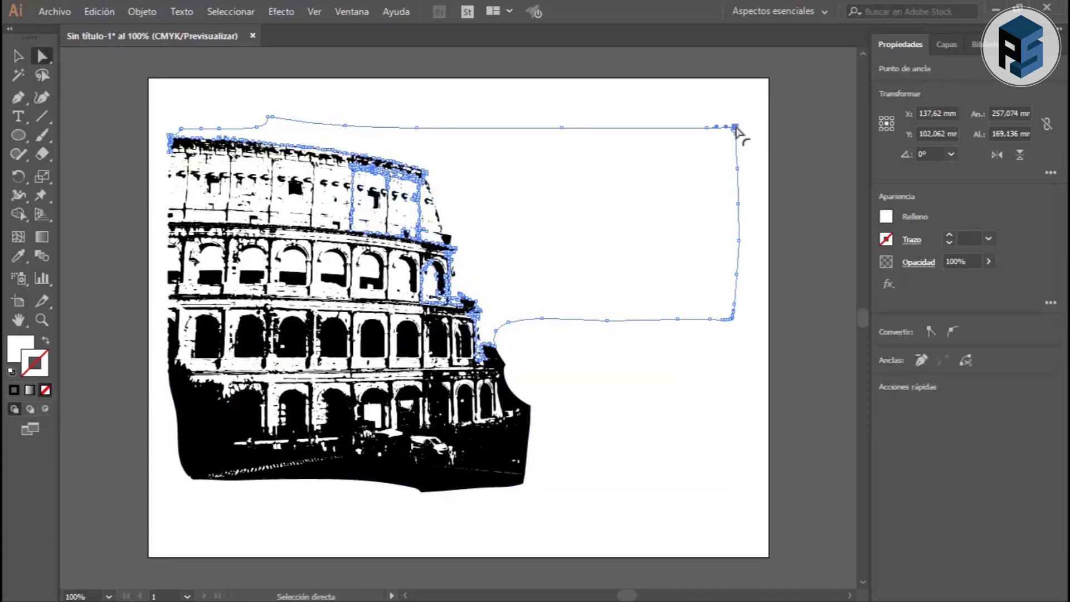
alt+click(736, 128)
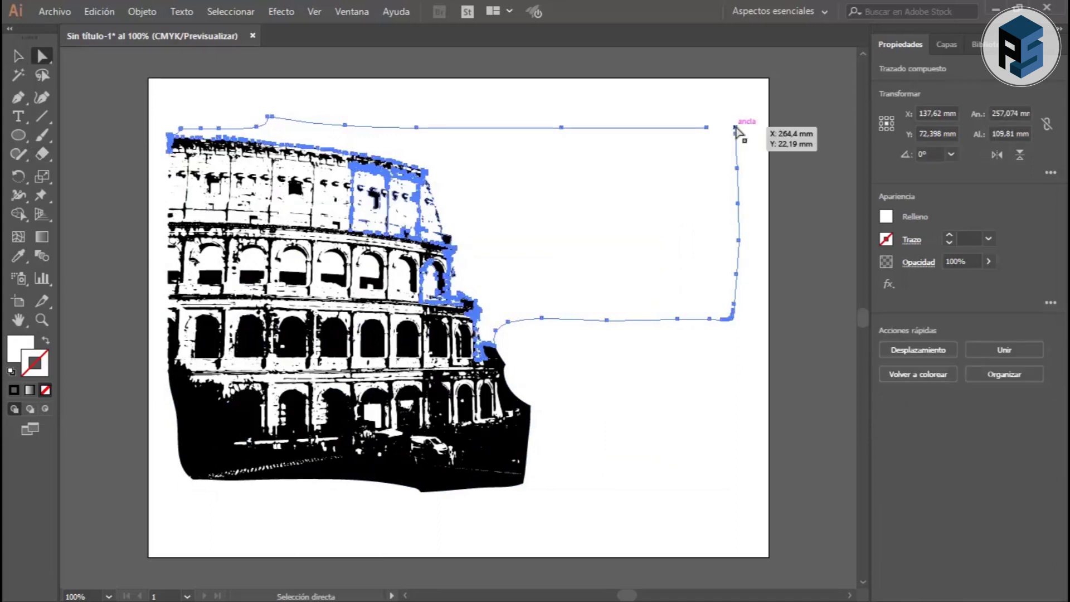
key(ctrl+shift+a)
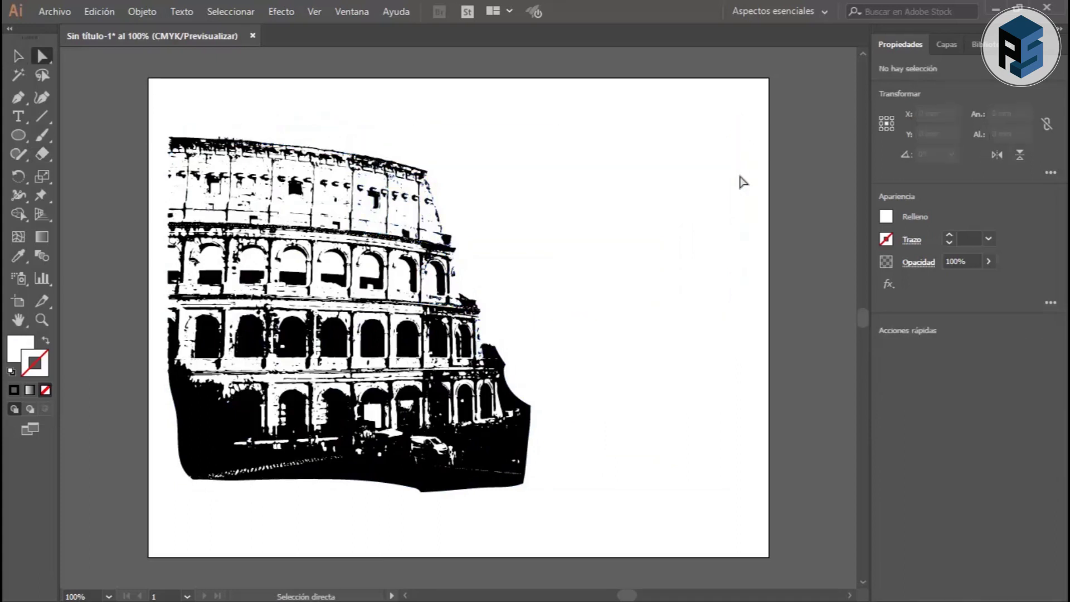
click(743, 181)
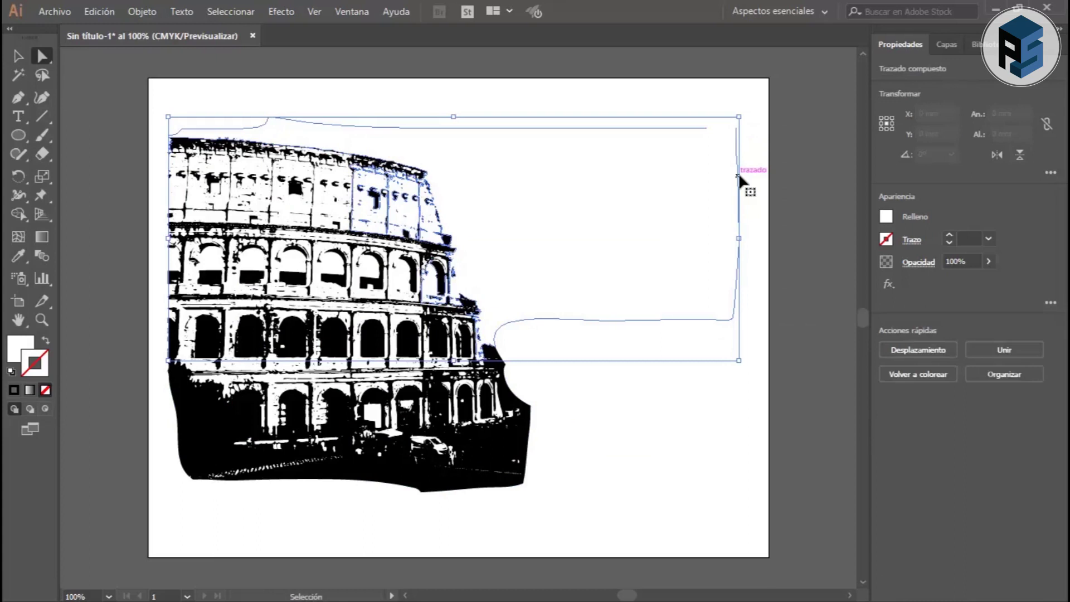
click(537, 109)
click(566, 172)
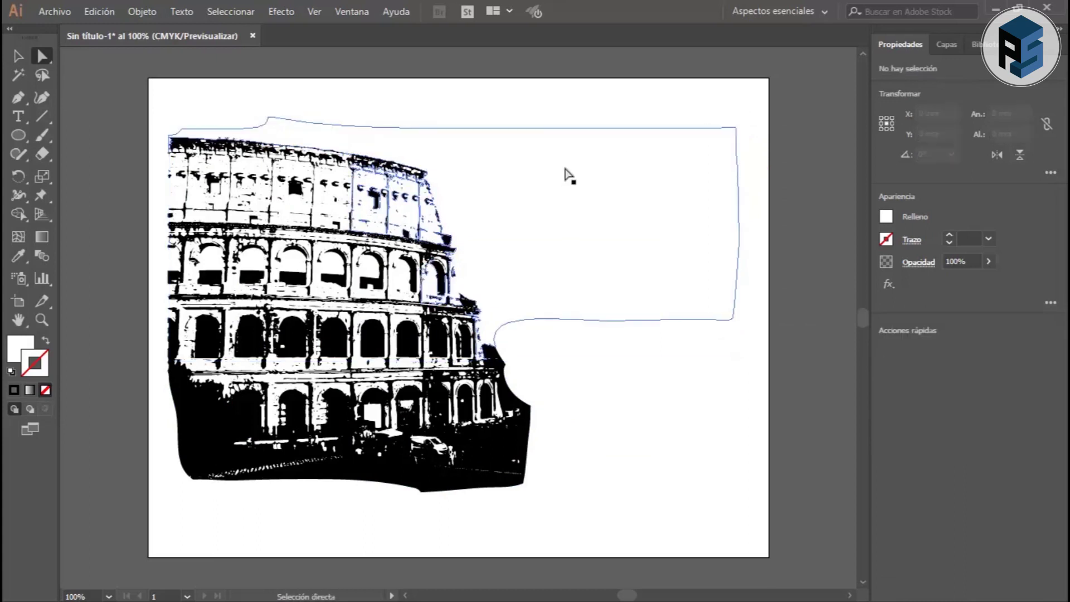
click(559, 113)
click(552, 170)
key(ctrl+shift+a)
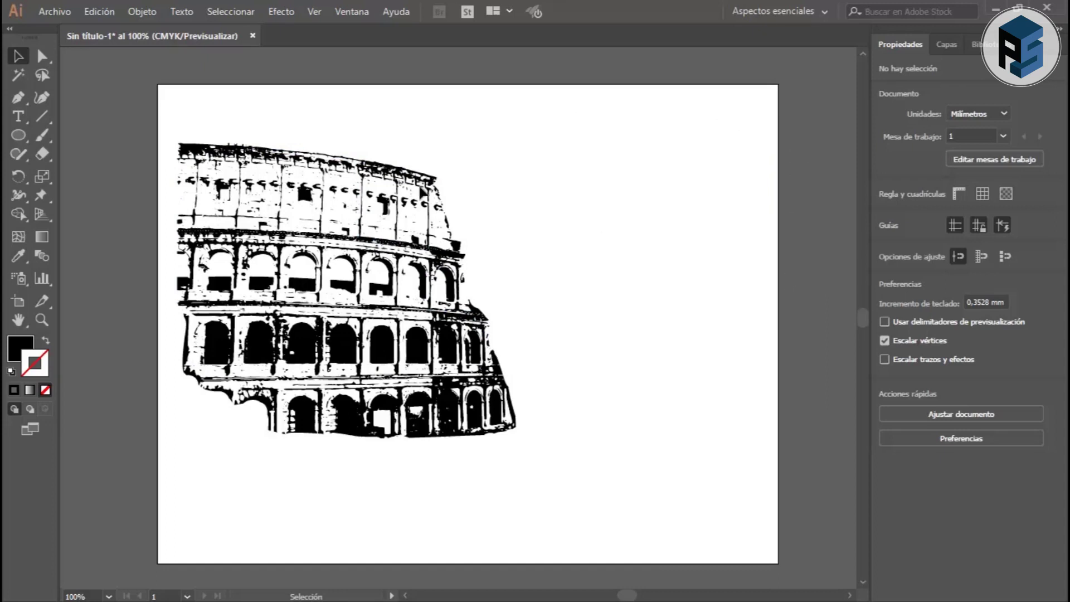
Step: Mirror the Colosseum group across the vertical axis using Transformar > Reflejo
click(256, 160)
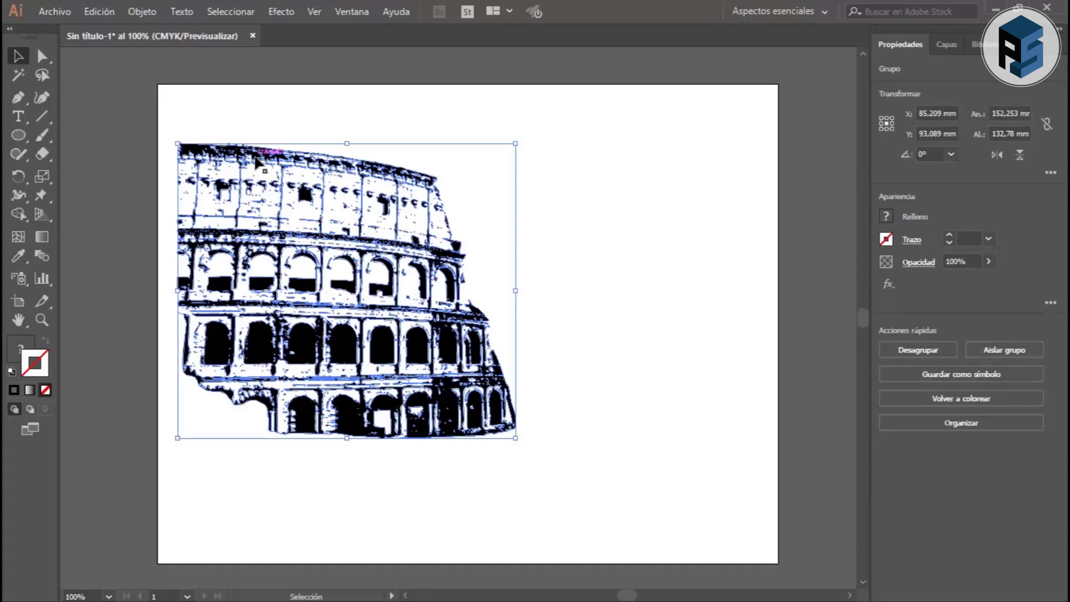
right_click(256, 161)
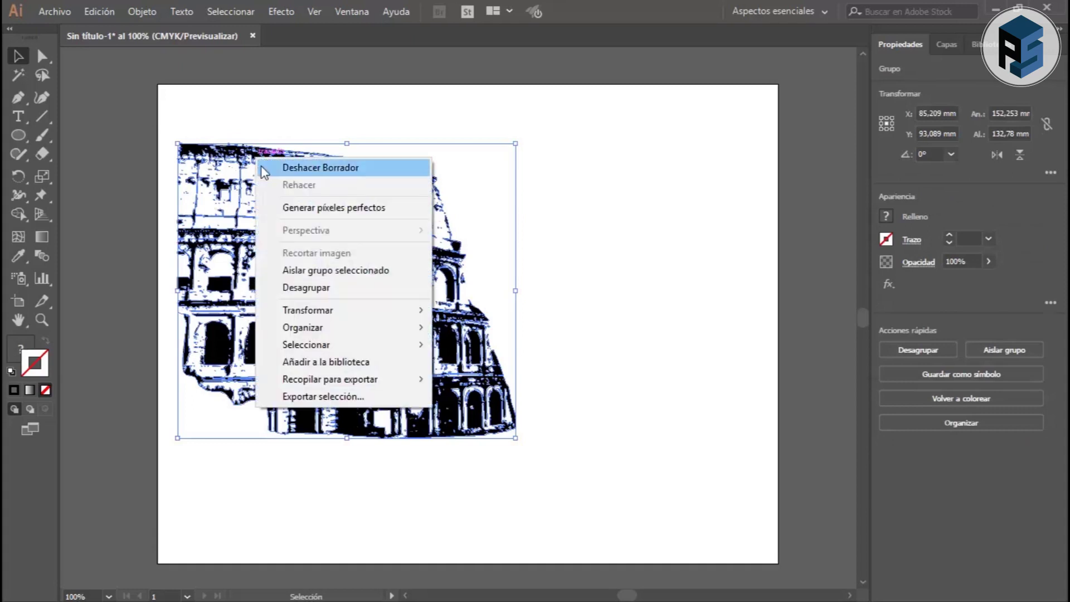
mouse_move(308, 310)
click(471, 367)
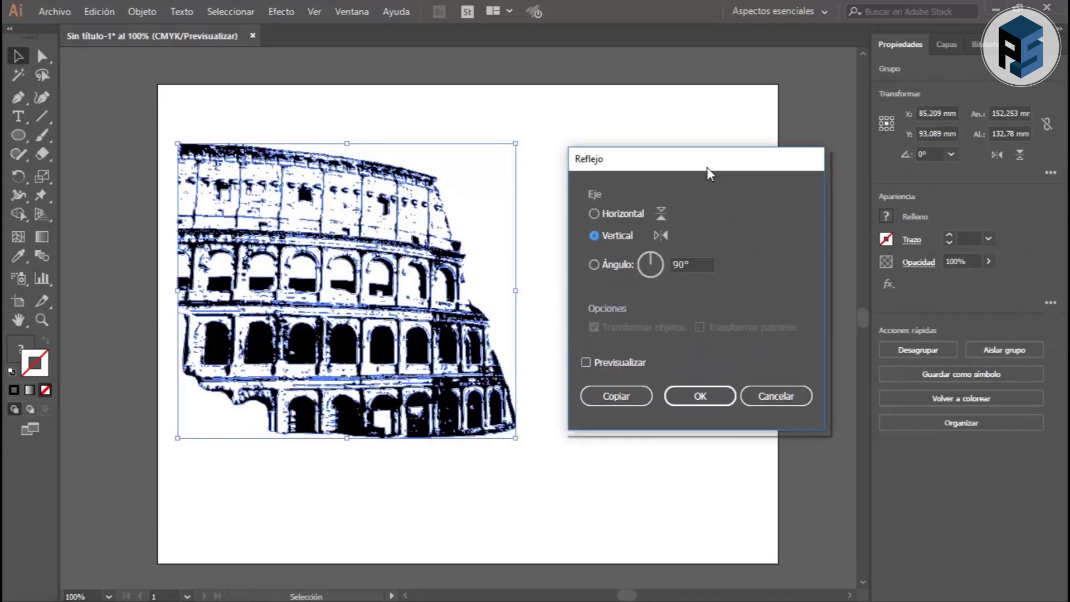
click(586, 362)
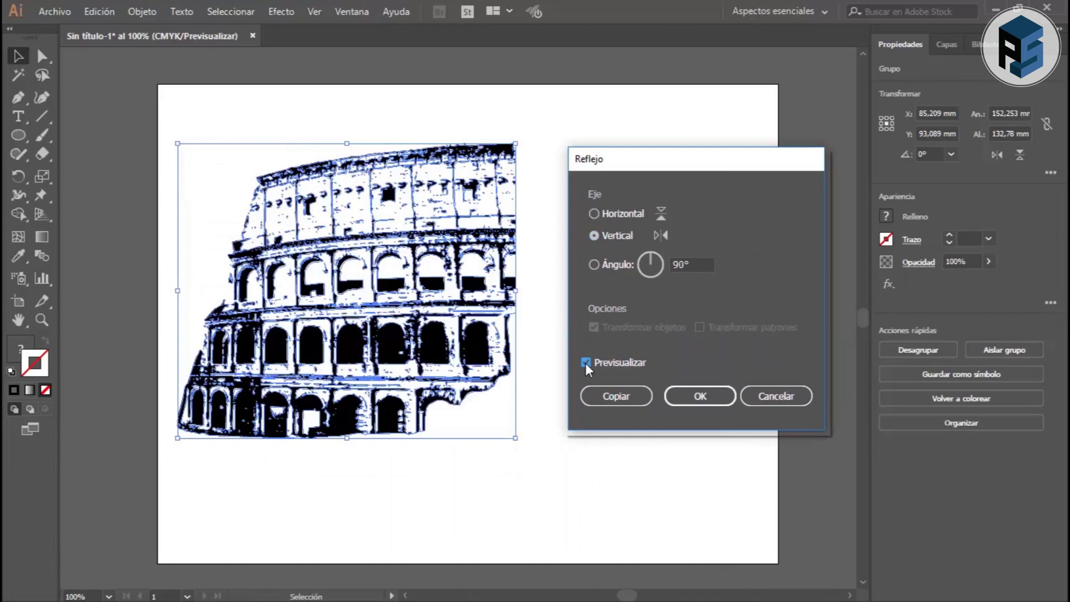
click(683, 399)
click(642, 352)
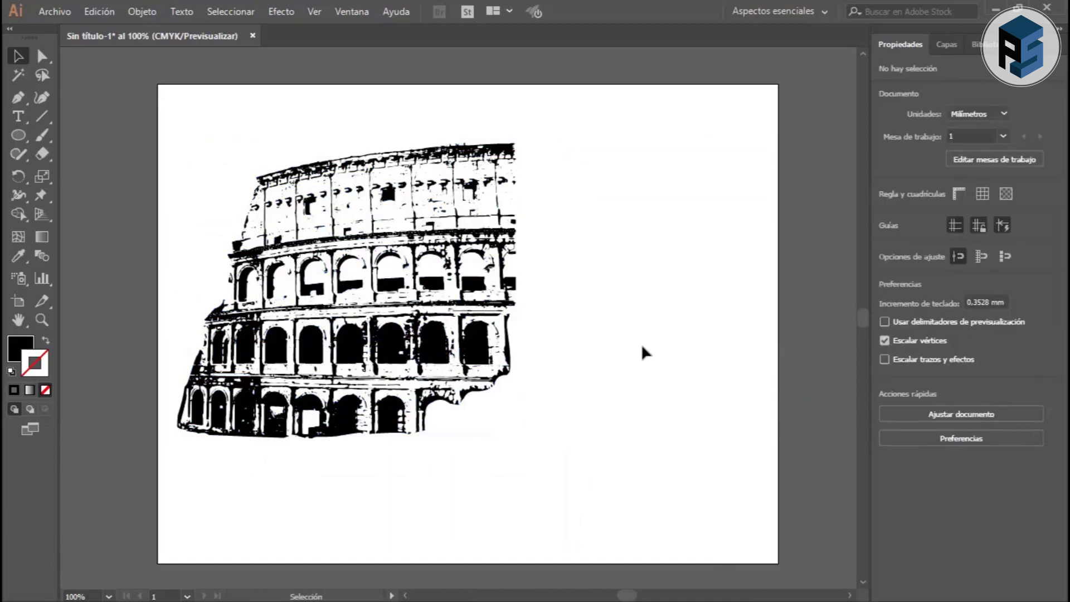
click(18, 116)
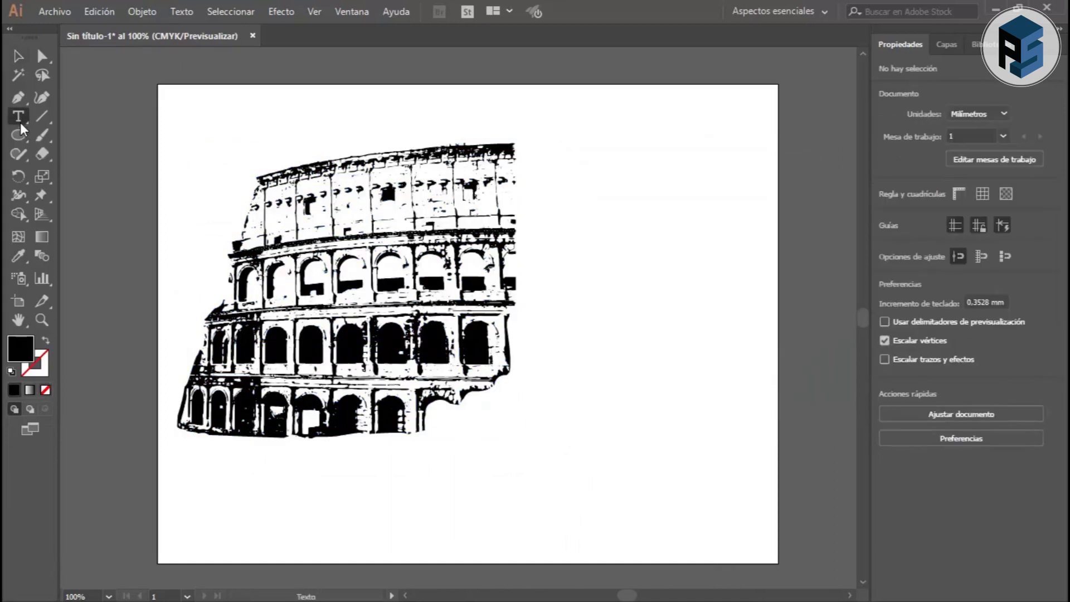
Step: Type 'Coliseo' beside the drawing and set it in the Slender script font
click(559, 452)
text(Coliseo)
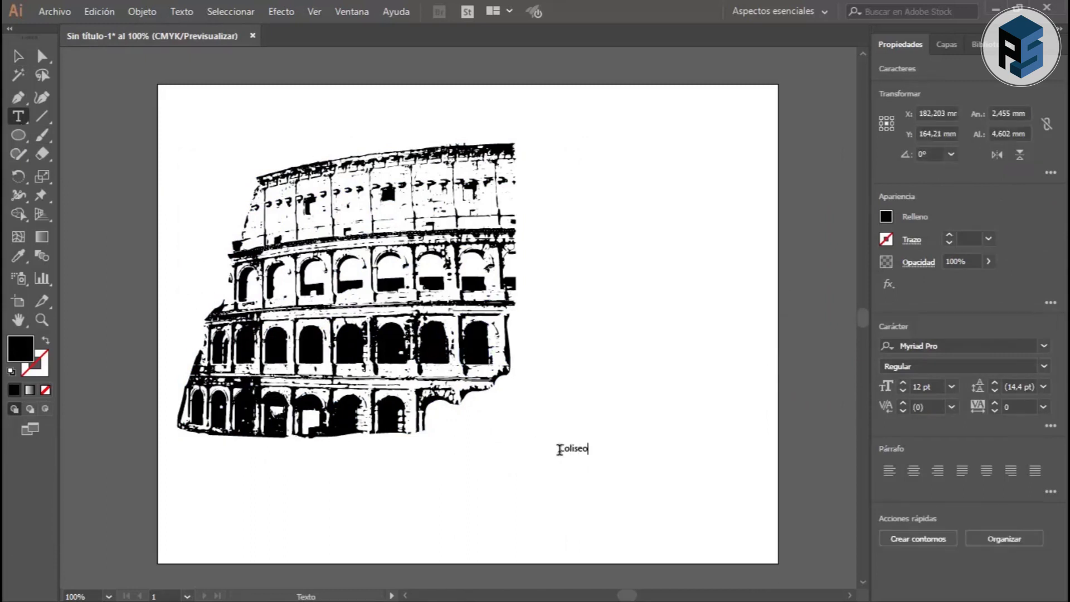
key(ctrl+a)
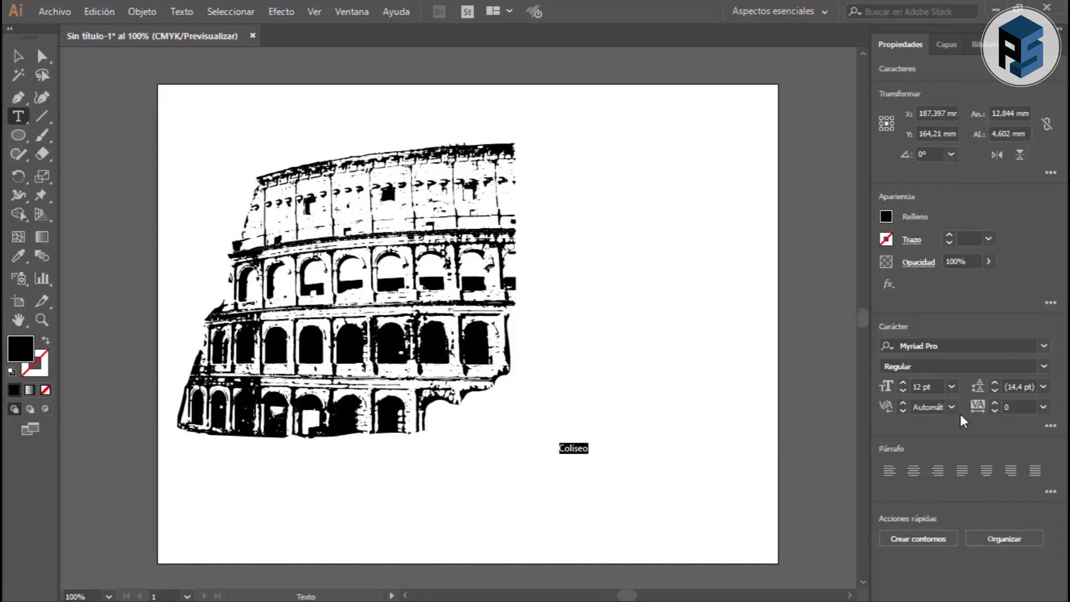
click(1045, 346)
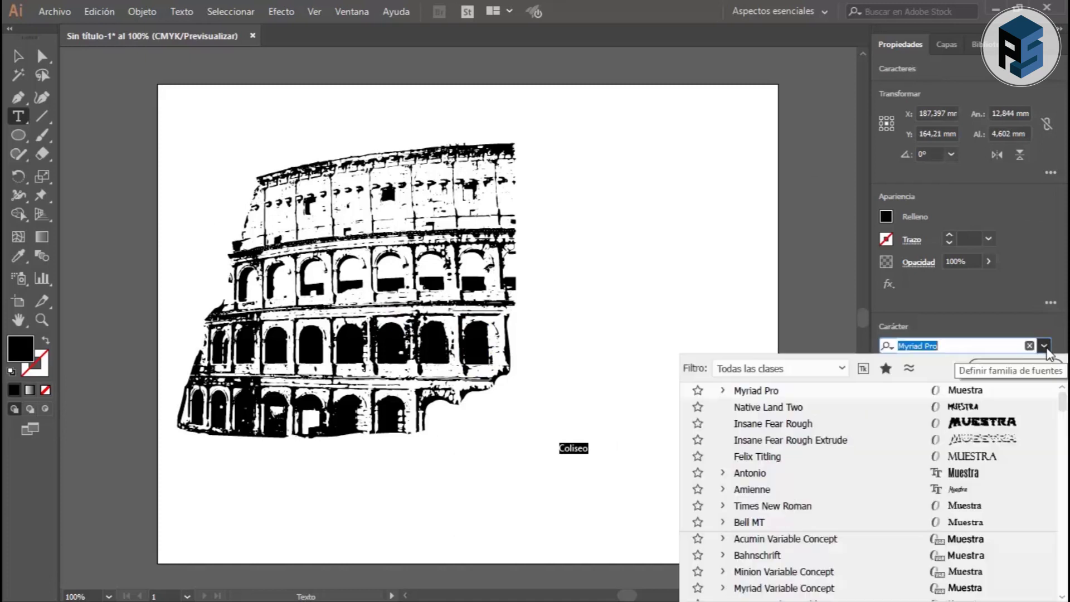
text(s)
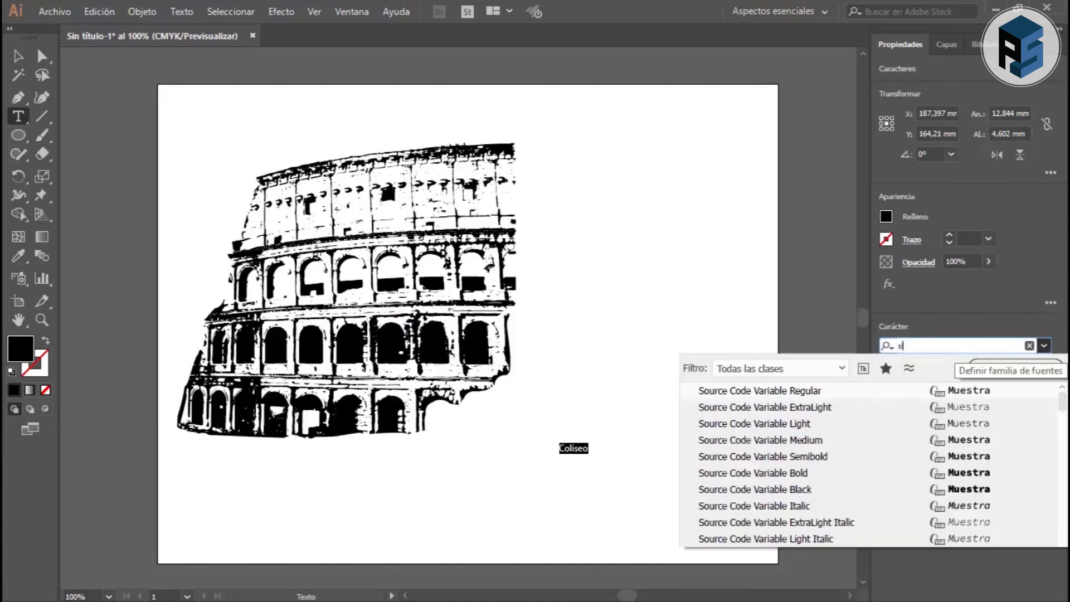
text(le)
click(731, 393)
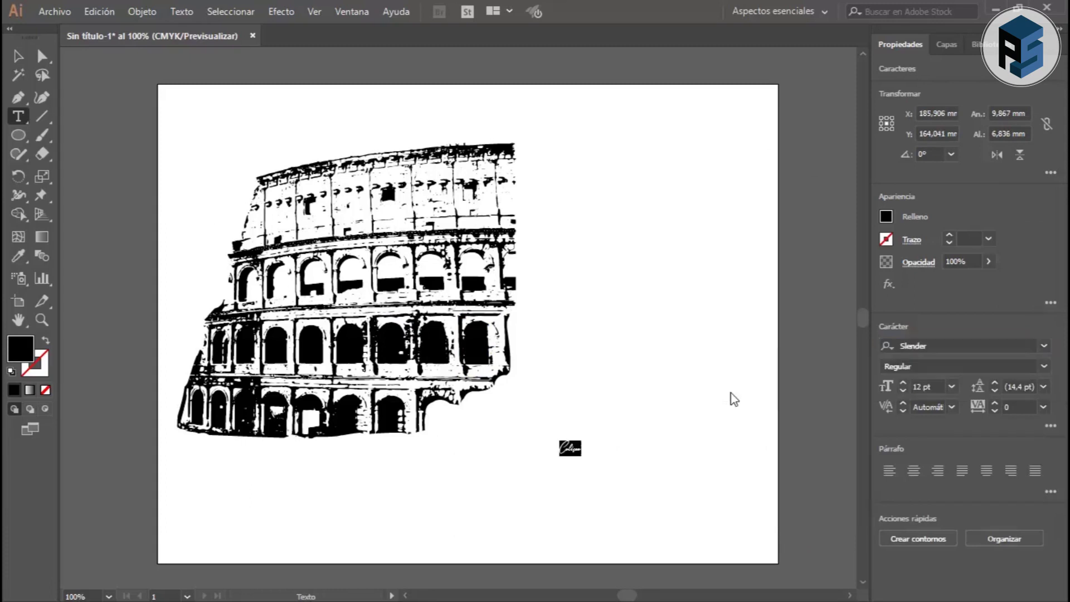
Step: Enlarge the Coliseo lettering onto the building, then shrink and move the Colosseum beneath it
click(15, 58)
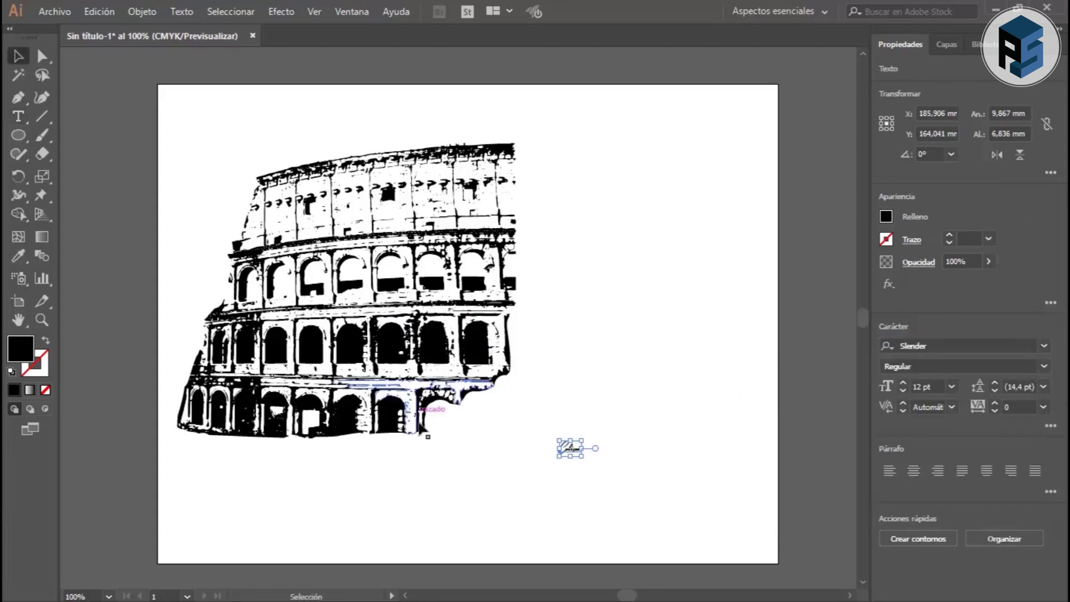
drag(582, 441, 770, 310)
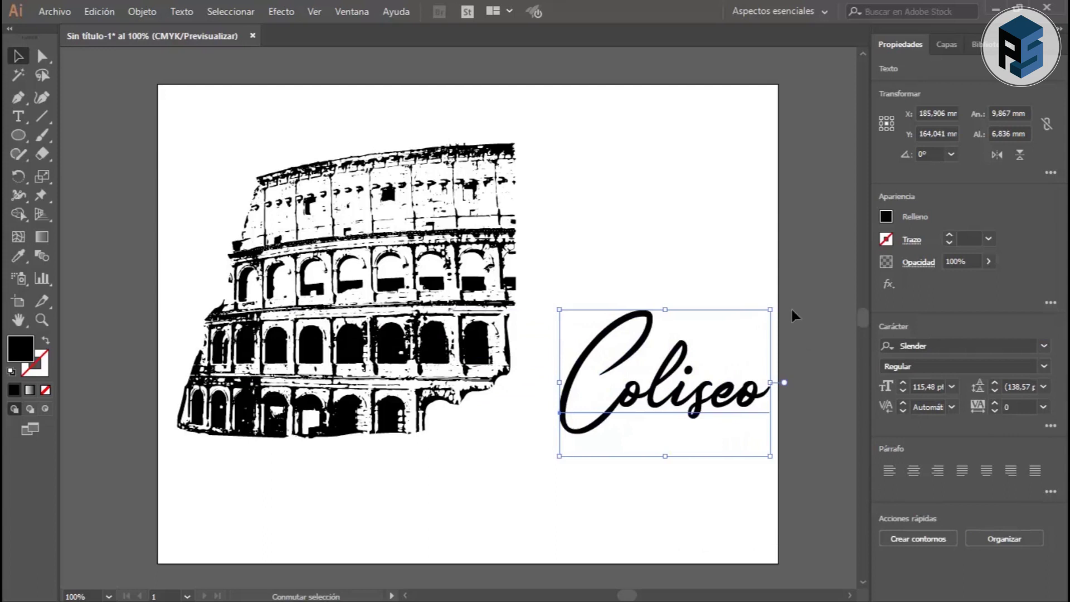
mouse_move(665, 343)
mouse_down()
mouse_move(635, 322)
mouse_move(566, 224)
mouse_up()
mouse_move(667, 333)
mouse_down()
mouse_move(777, 488)
mouse_move(755, 465)
mouse_up()
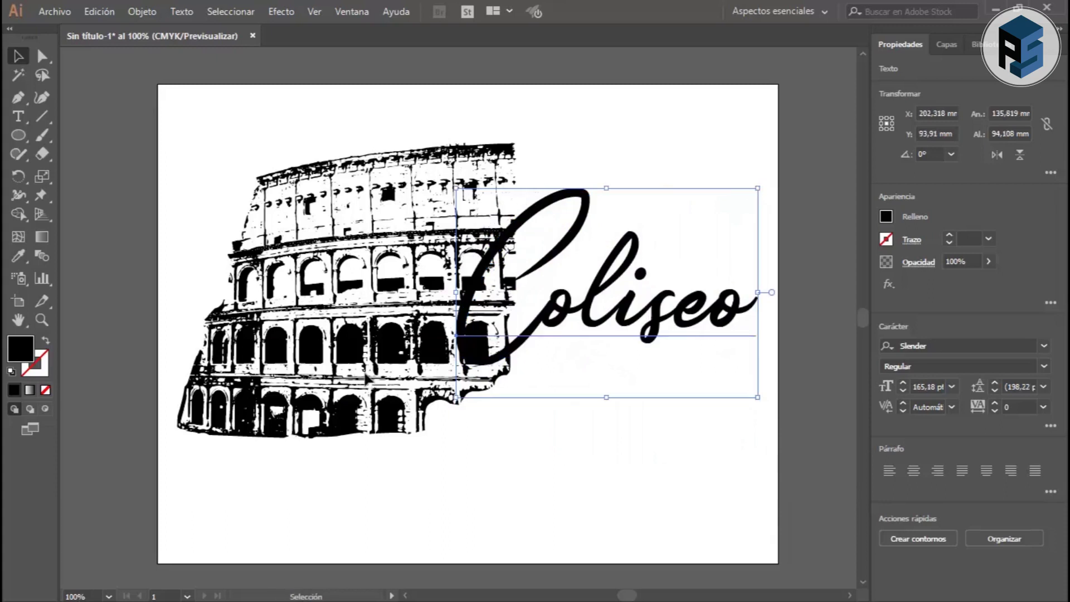
click(473, 413)
mouse_move(518, 440)
mouse_down()
mouse_move(447, 379)
mouse_move(467, 398)
mouse_up()
mouse_move(384, 284)
mouse_down()
mouse_move(463, 298)
mouse_move(466, 287)
mouse_up()
Step: Move the Colosseum and Coliseo together left and down toward the artboard centre
click(692, 208)
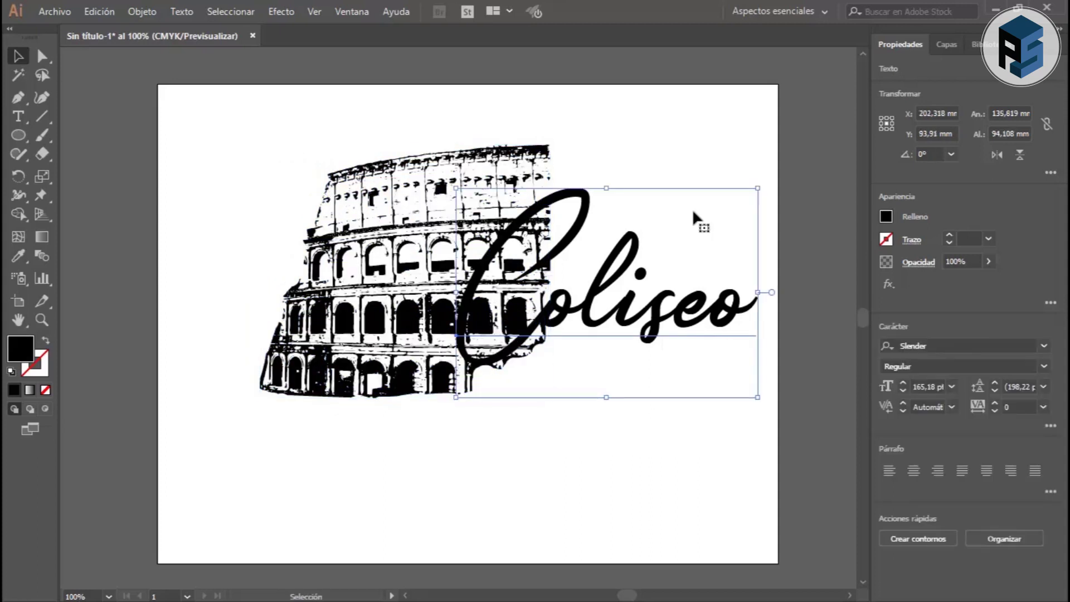
click(707, 171)
drag(804, 101, 229, 459)
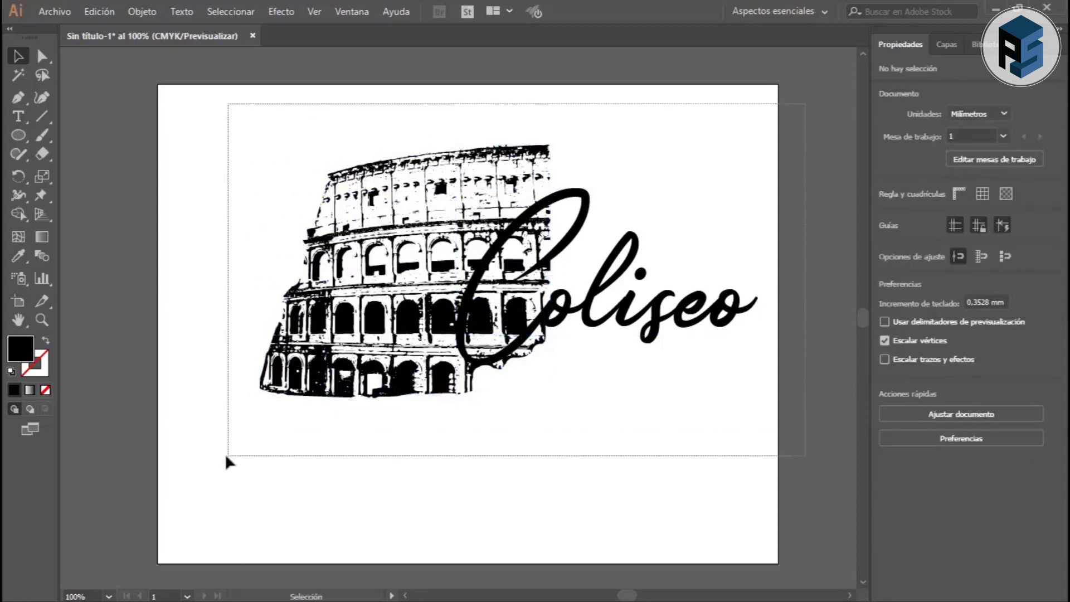
drag(521, 195, 461, 223)
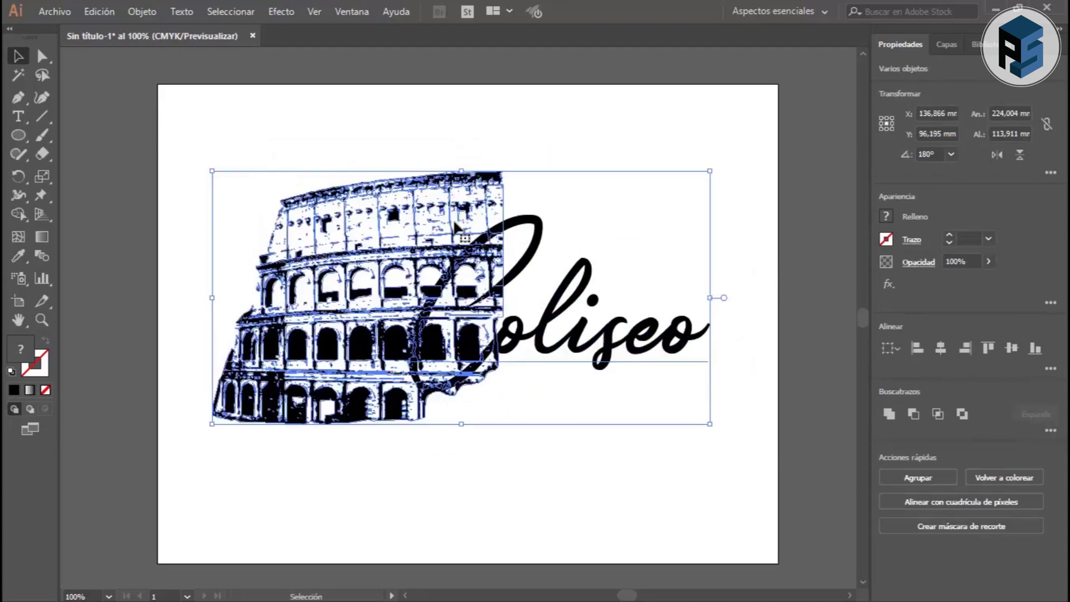
click(793, 205)
click(677, 341)
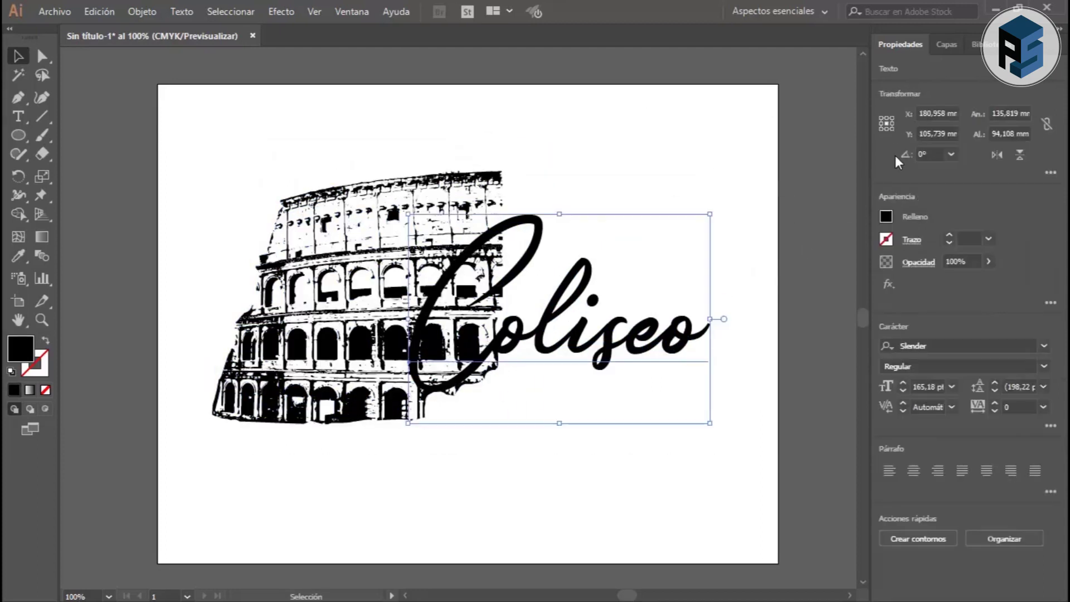
click(945, 50)
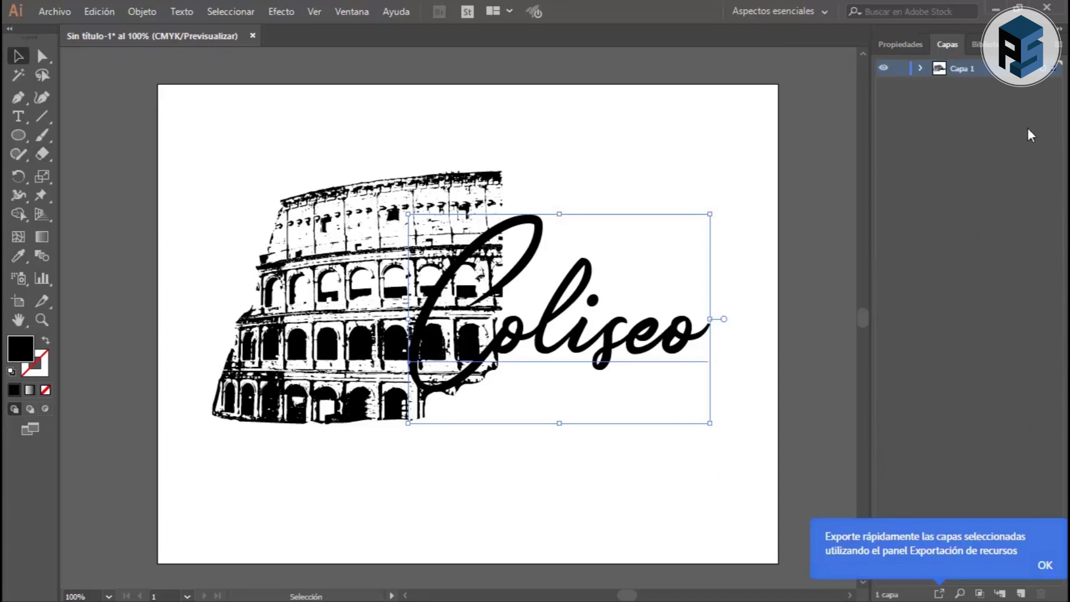
Step: Lock the Coliseo sublayer, then erase Colosseum detail along the inside and edges of the C
click(920, 68)
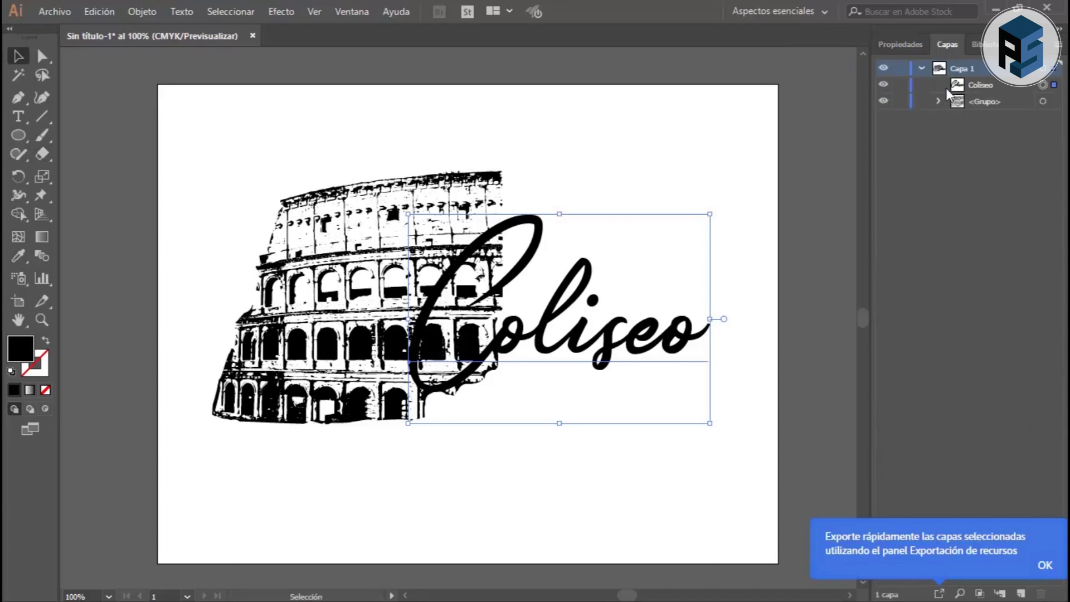
click(900, 85)
key(shift+e)
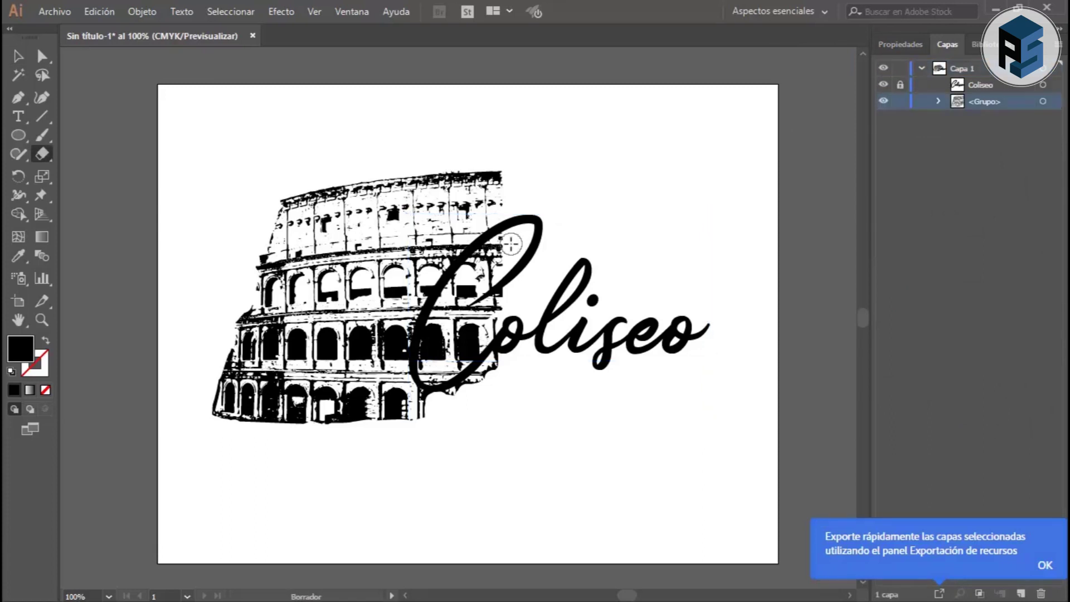
drag(505, 241, 511, 355)
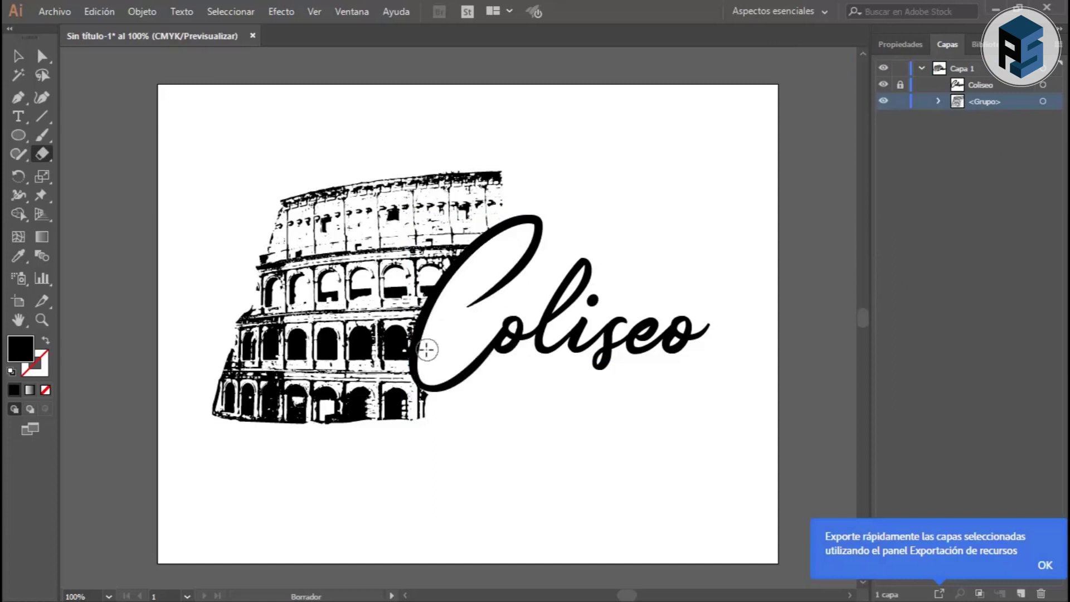
mouse_move(500, 235)
mouse_down()
mouse_move(421, 370)
mouse_move(449, 401)
mouse_up()
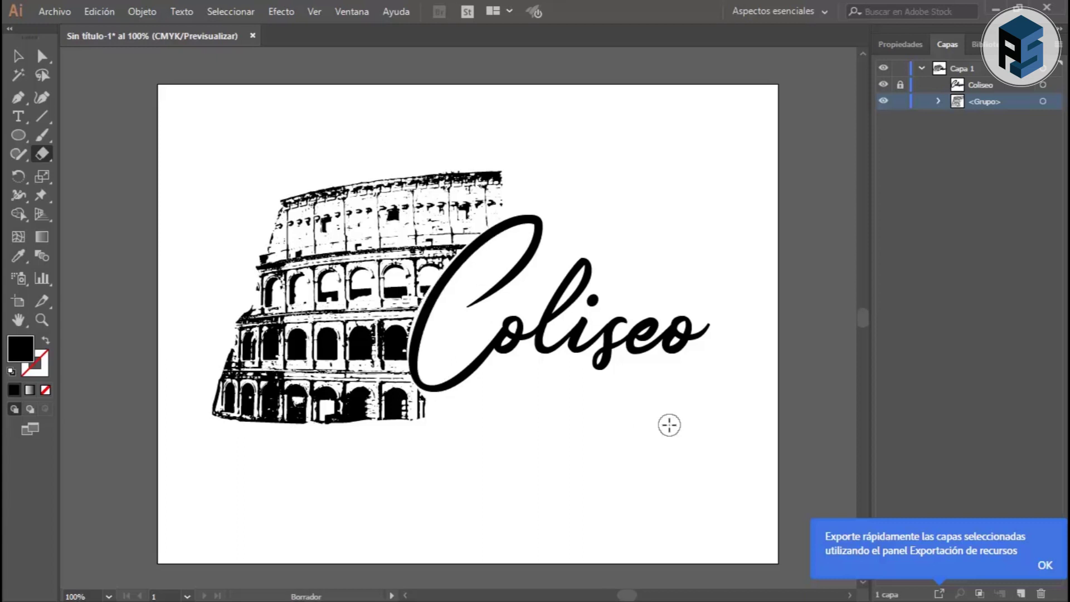
drag(423, 329, 448, 410)
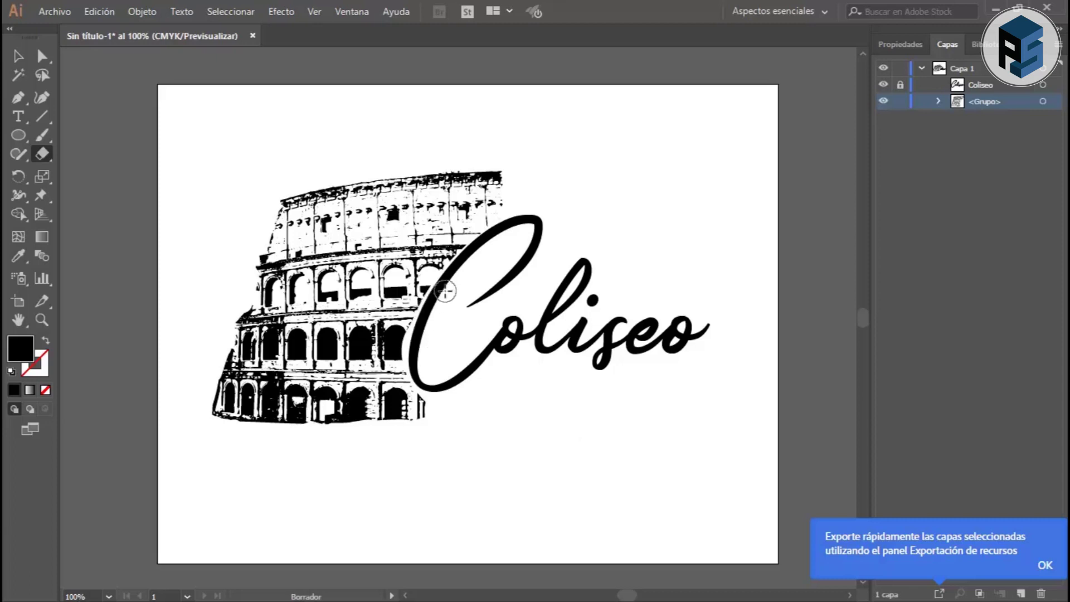
drag(430, 305, 414, 353)
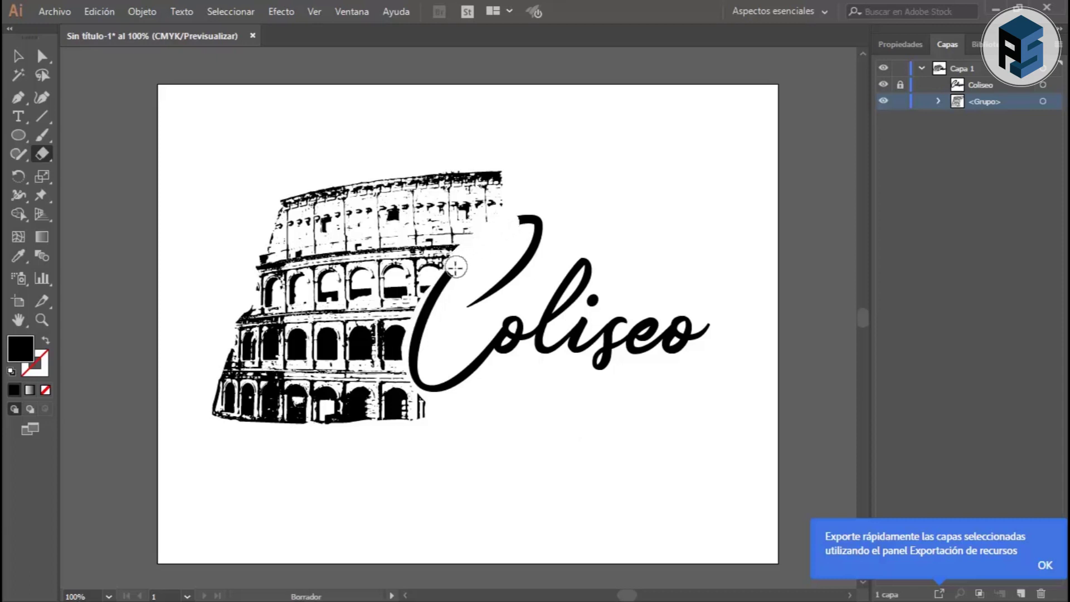
drag(456, 267, 550, 229)
Step: Add the text 'café' below the Coliseo lettering
key(t)
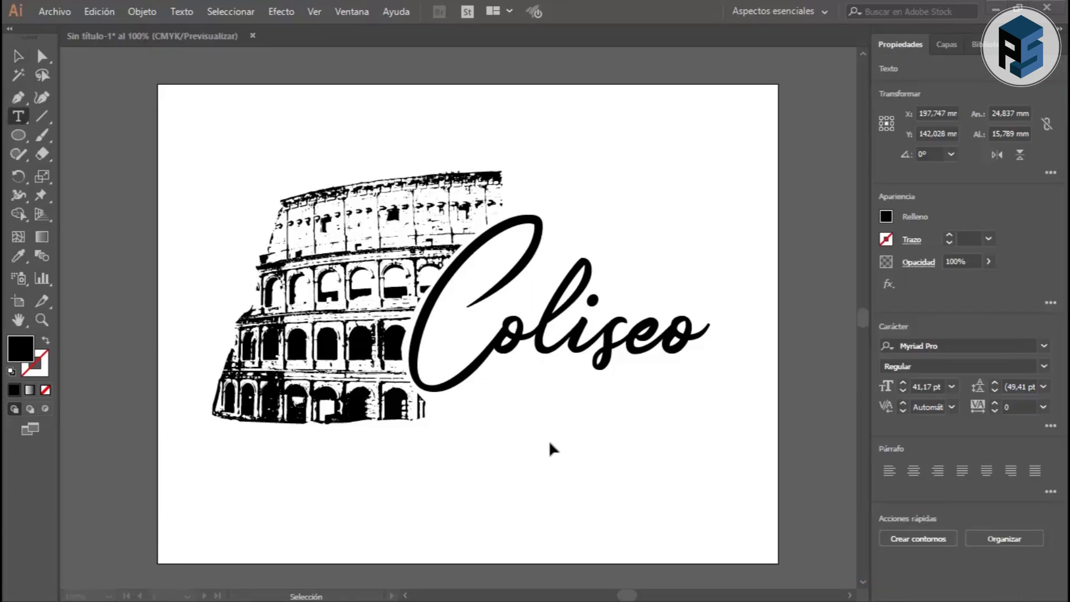
click(550, 445)
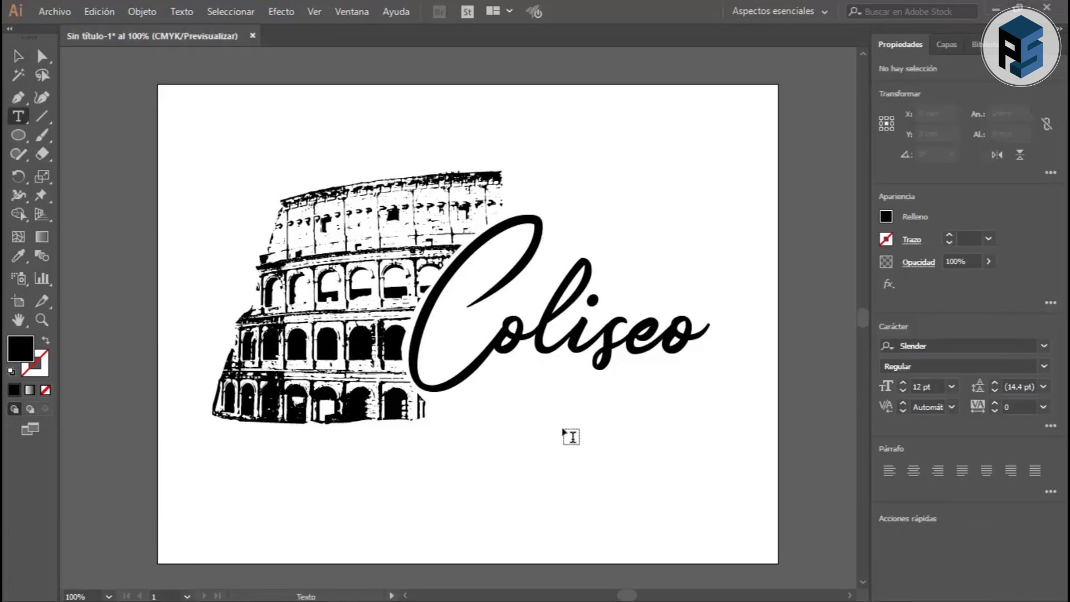
click(565, 457)
key(BackSpace)
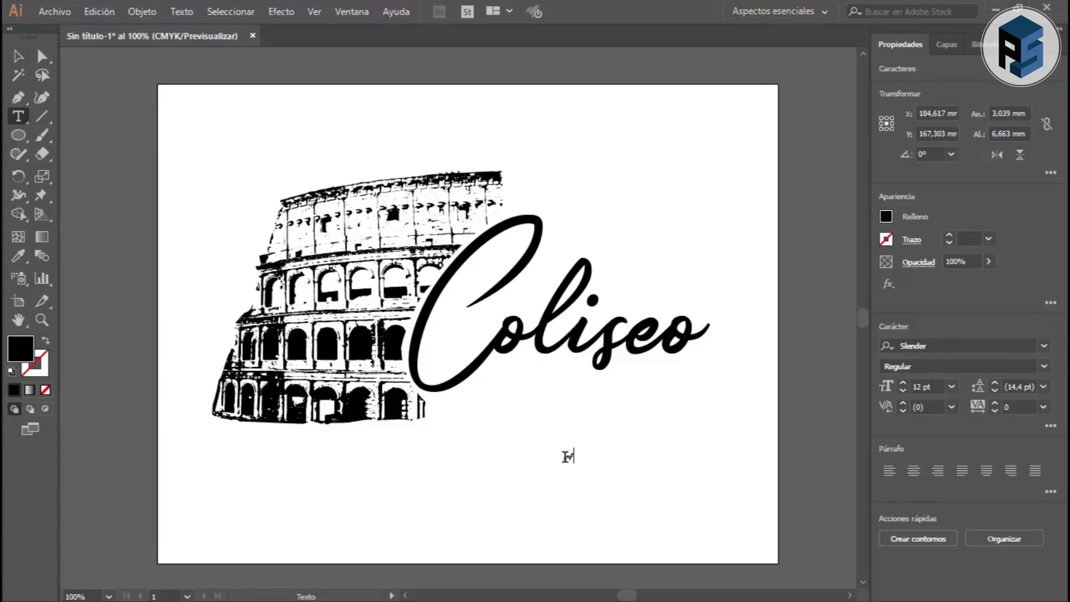
text(café)
key(Escape)
Step: Enlarge 'café' and nudge it to sit just under Coliseo
mouse_move(588, 447)
mouse_down()
mouse_move(615, 428)
mouse_move(623, 390)
mouse_move(660, 413)
mouse_up()
click(659, 413)
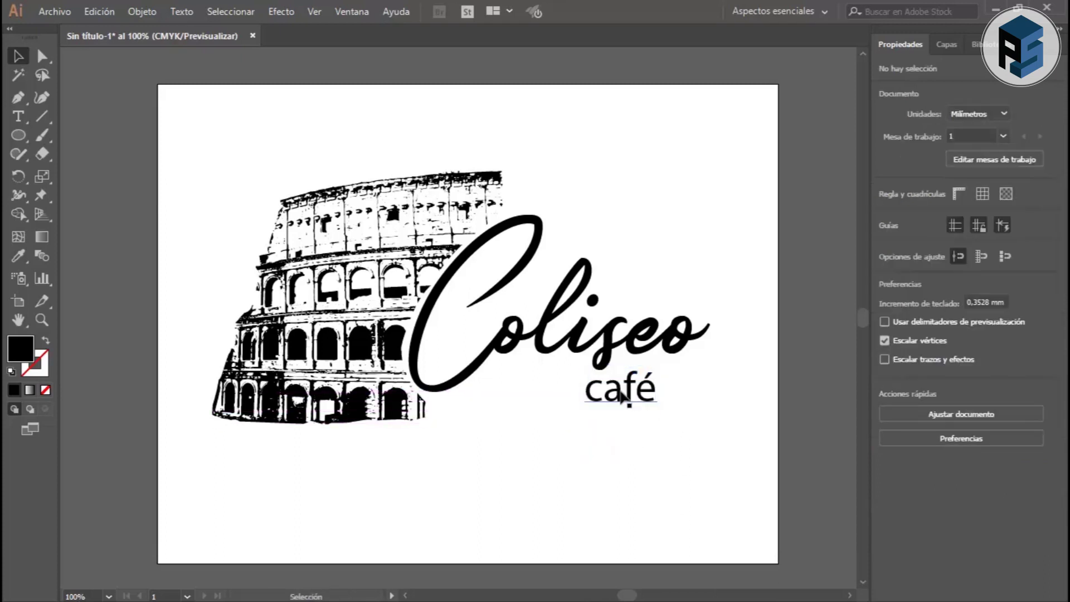
click(622, 392)
drag(621, 393, 616, 387)
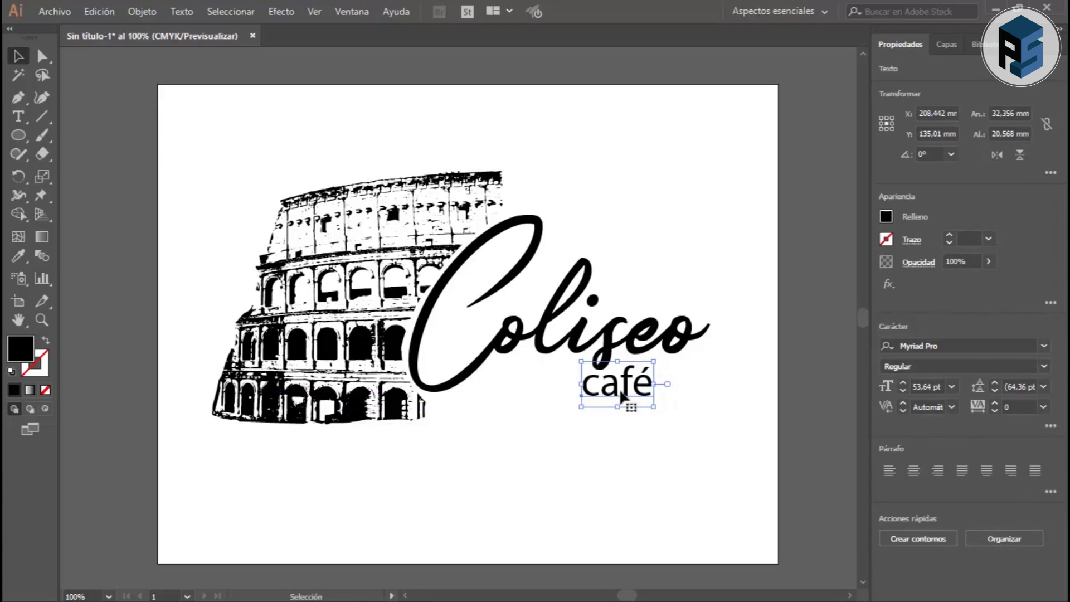
click(619, 444)
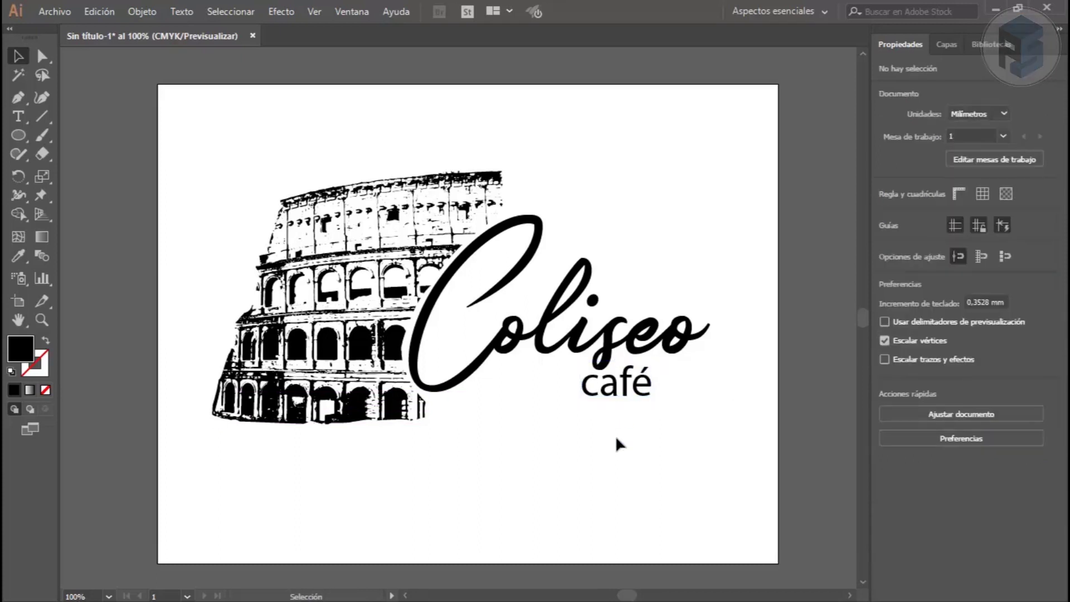